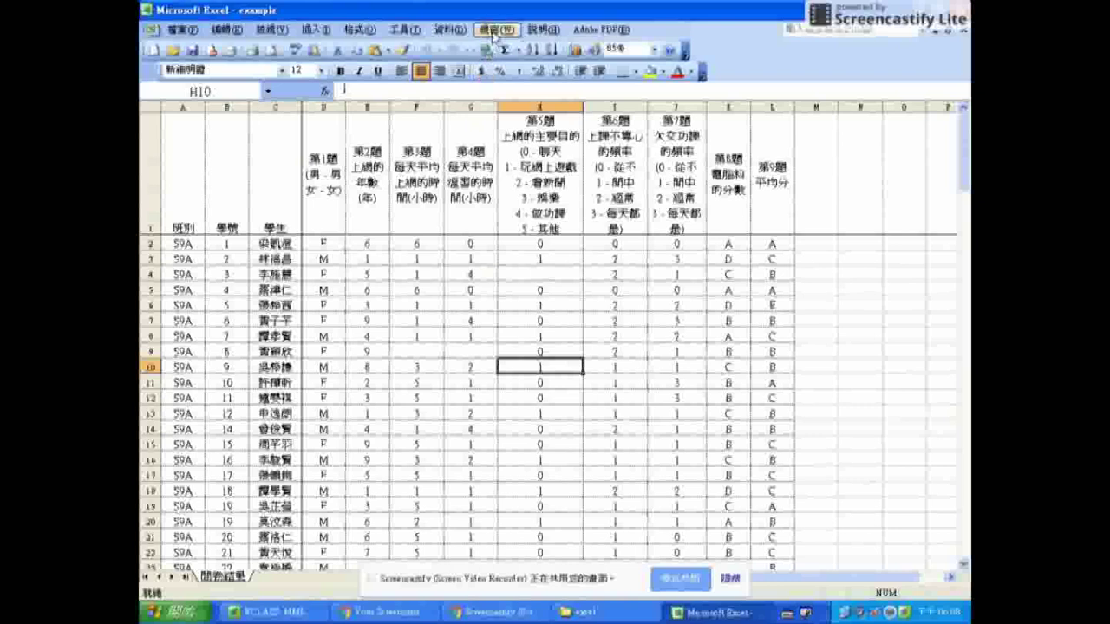
Start the PivotTable wizard on the survey list range $A$1:$L$122 and reach its Layout dialog
left_click(449, 33)
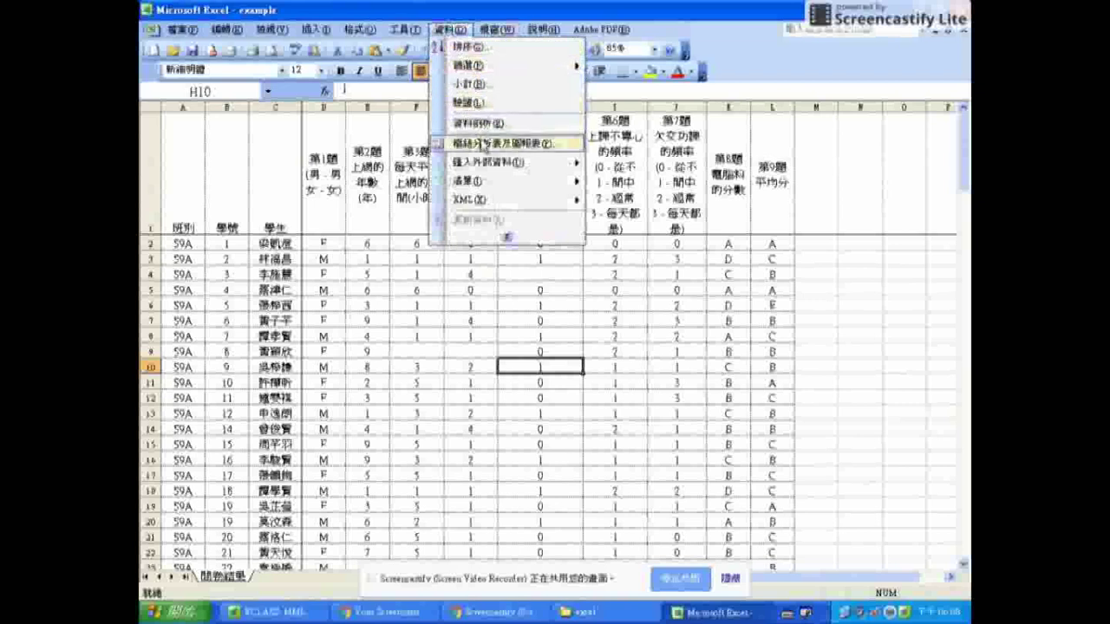
left_click(483, 143)
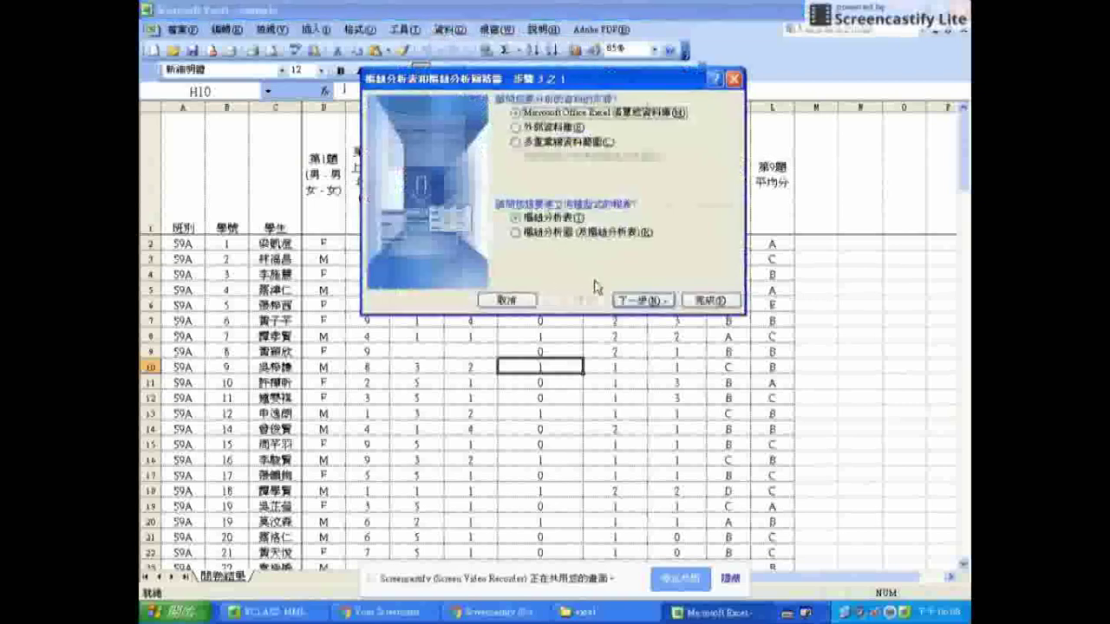
left_click(637, 303)
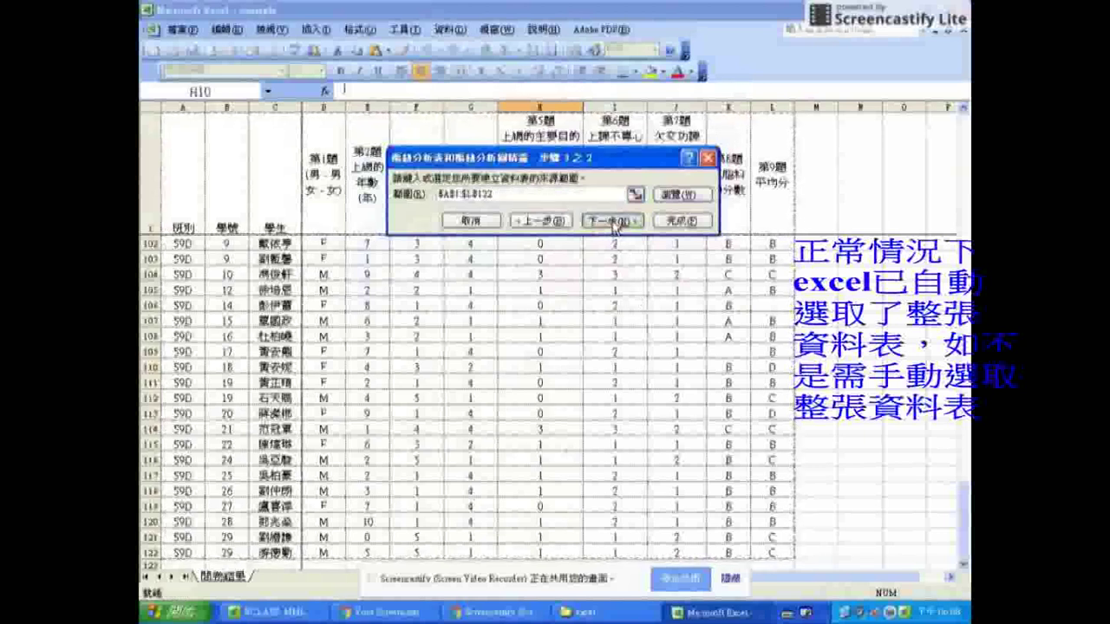
left_click(612, 221)
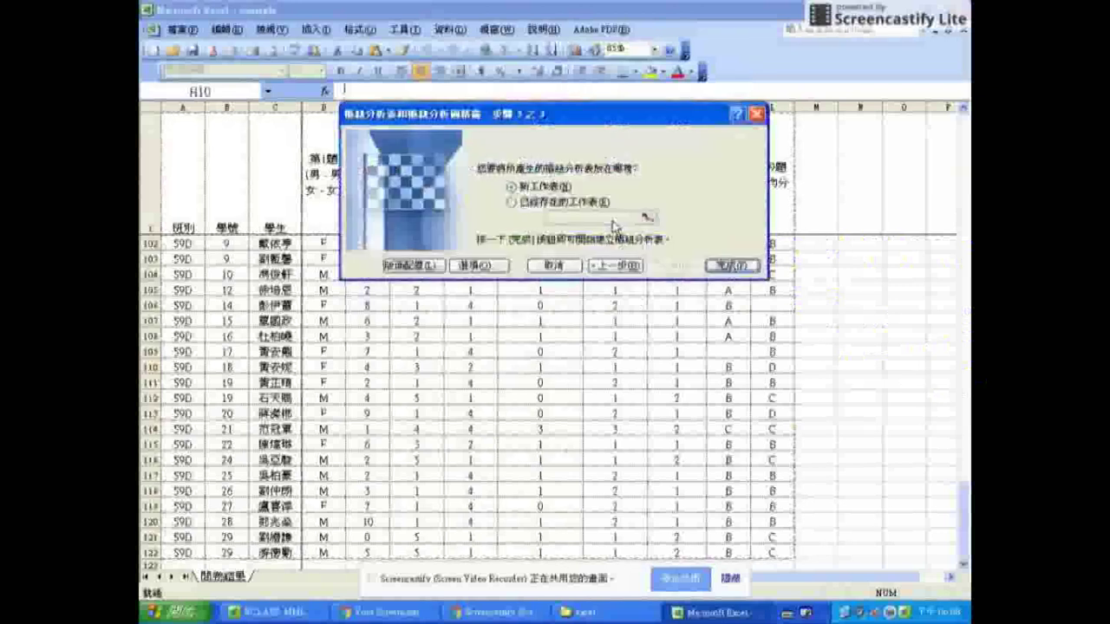
left_click(429, 265)
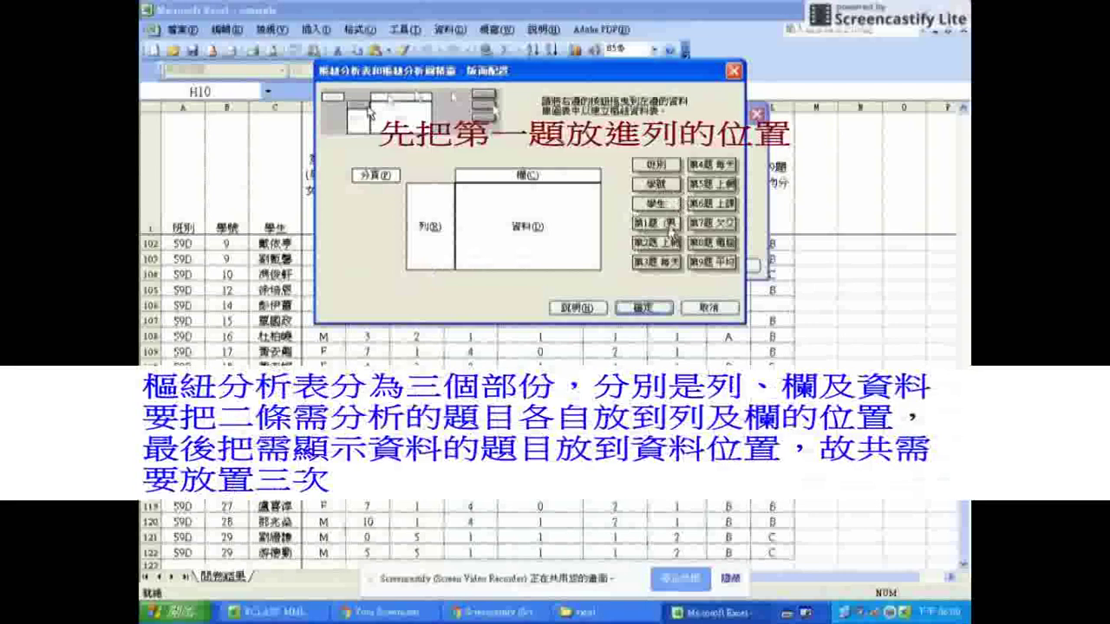
Place 第1題 in Row, 第9題 in Column and a count of 第9題 in Data, then confirm
left_click_drag(669, 231, 427, 217)
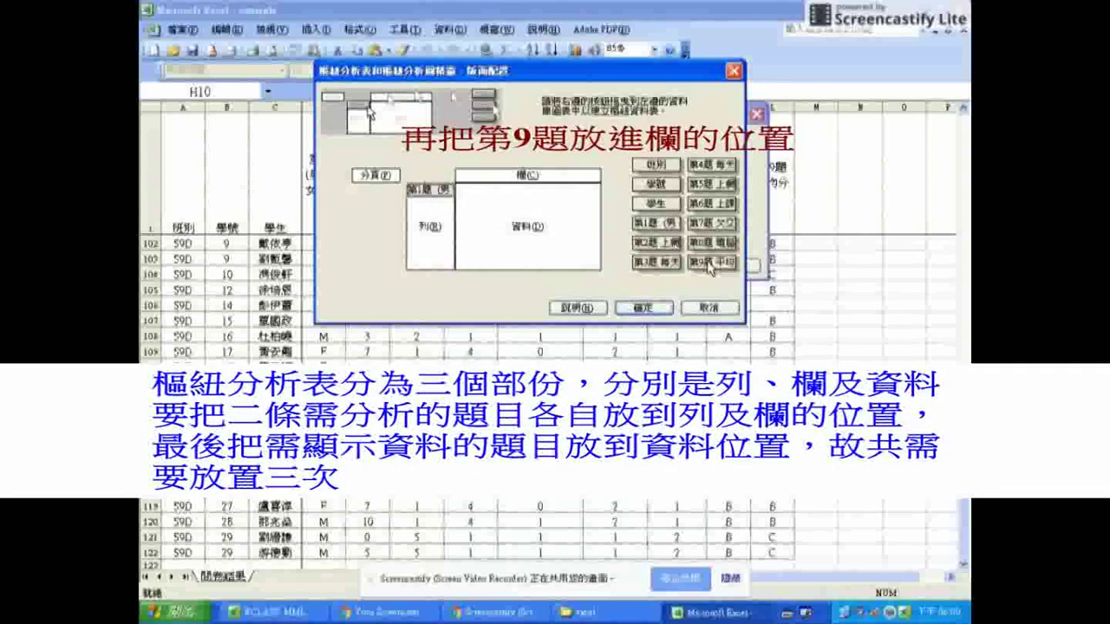
left_click_drag(708, 267, 560, 184)
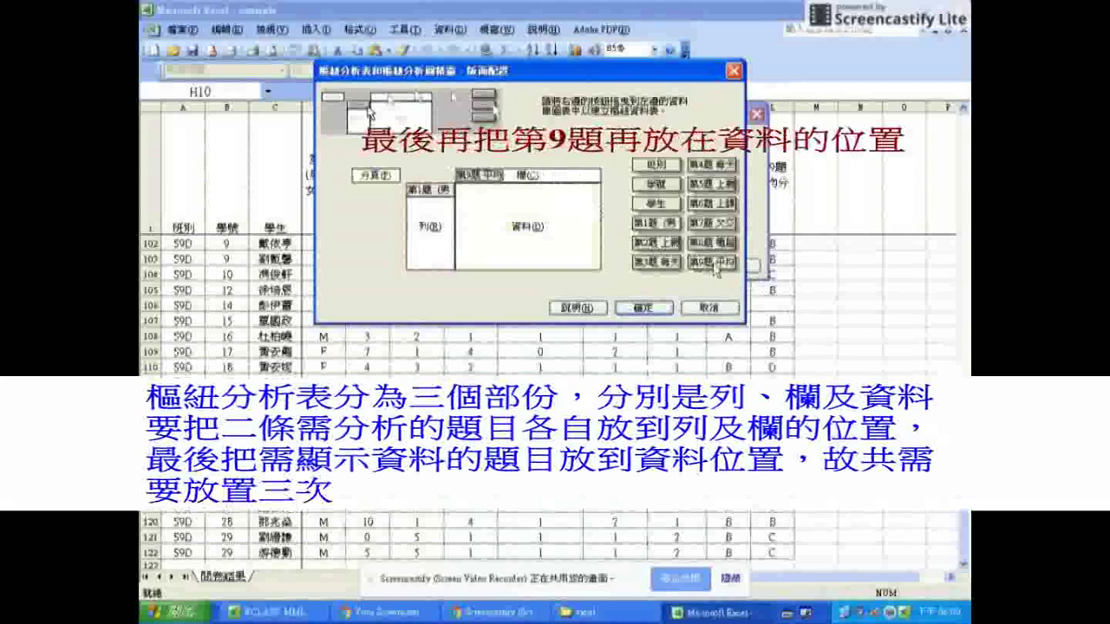
left_click_drag(717, 265, 541, 231)
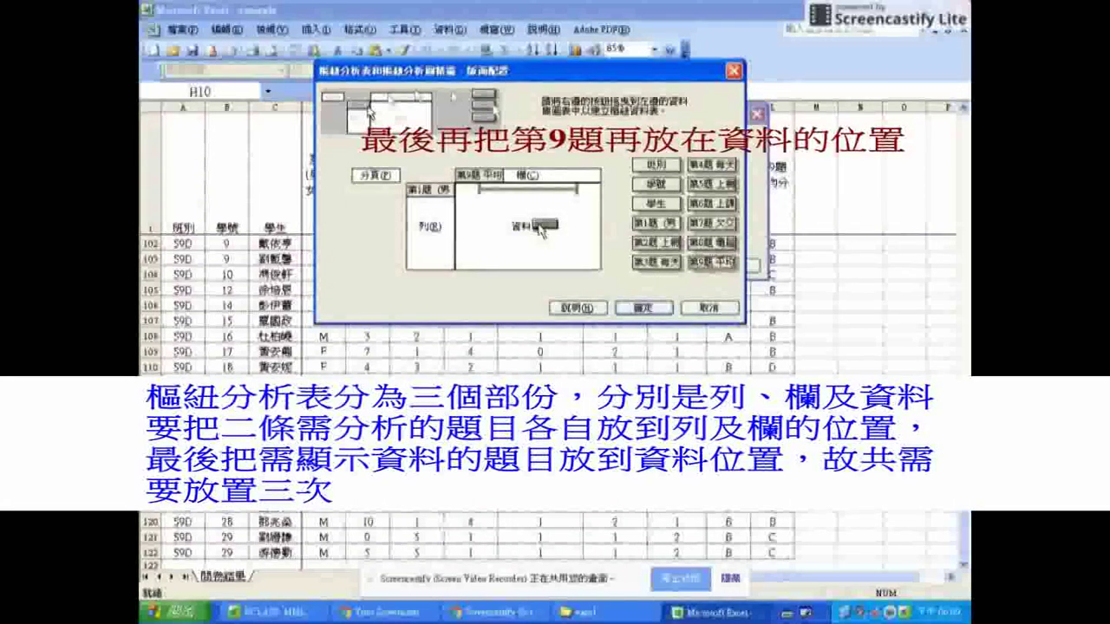
left_click_drag(541, 231, 541, 230)
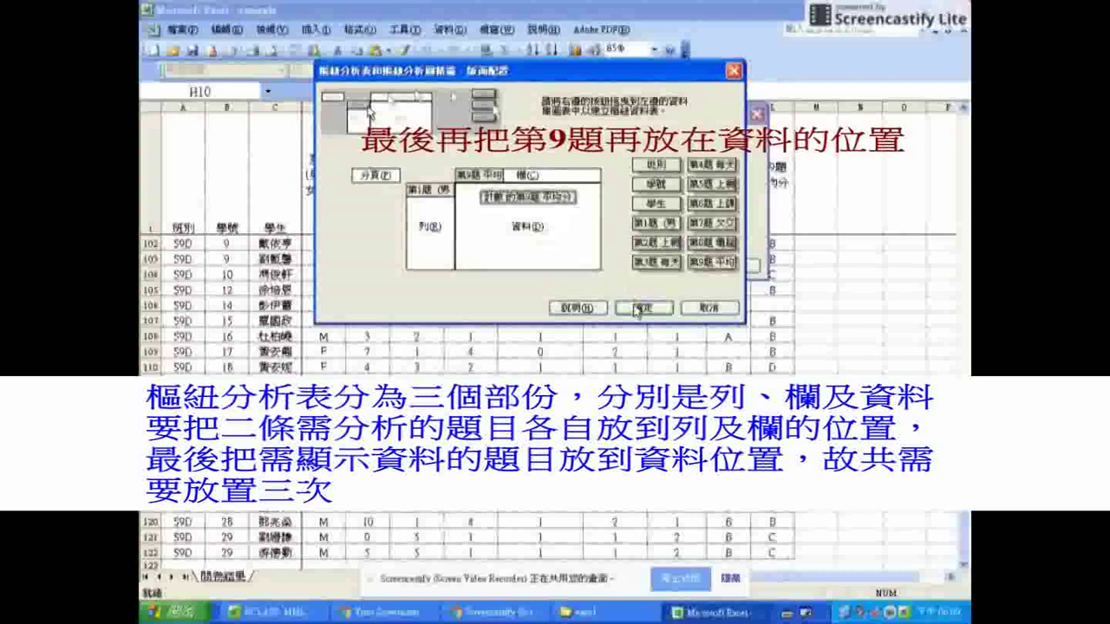
left_click(638, 309)
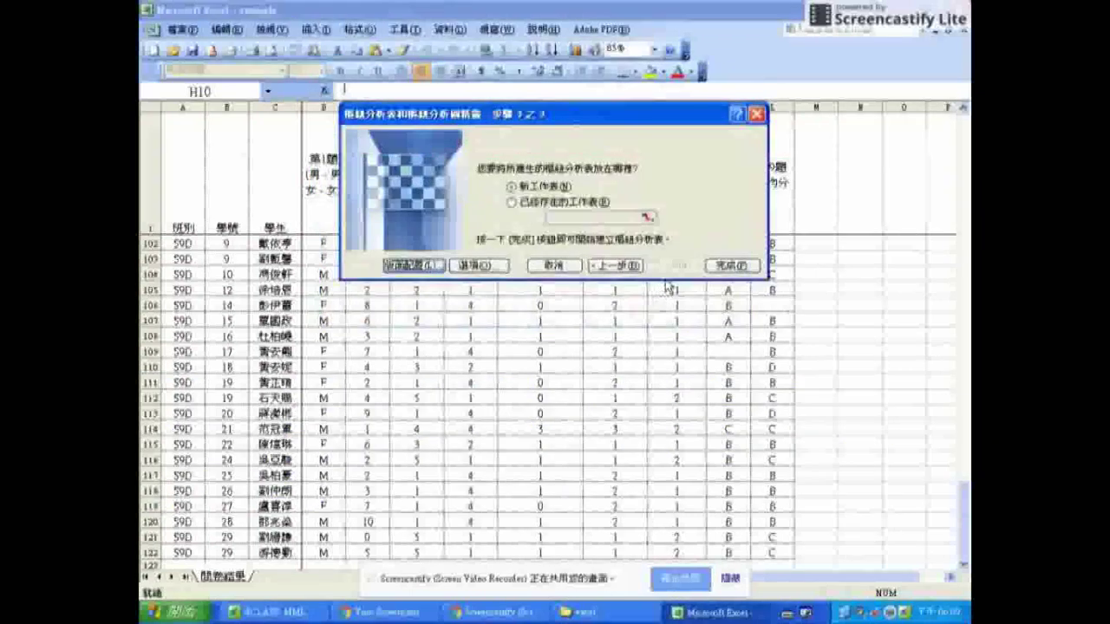
Finish the pivot table on a new worksheet and keep Count as the 第9題 field summary
left_click(713, 270)
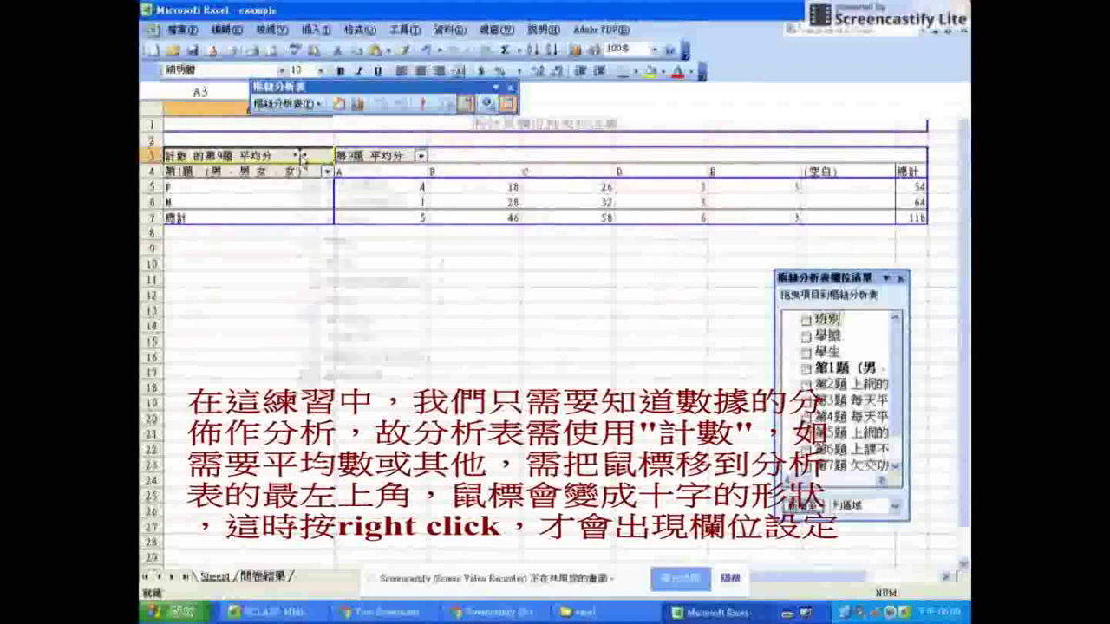
right_click(302, 159)
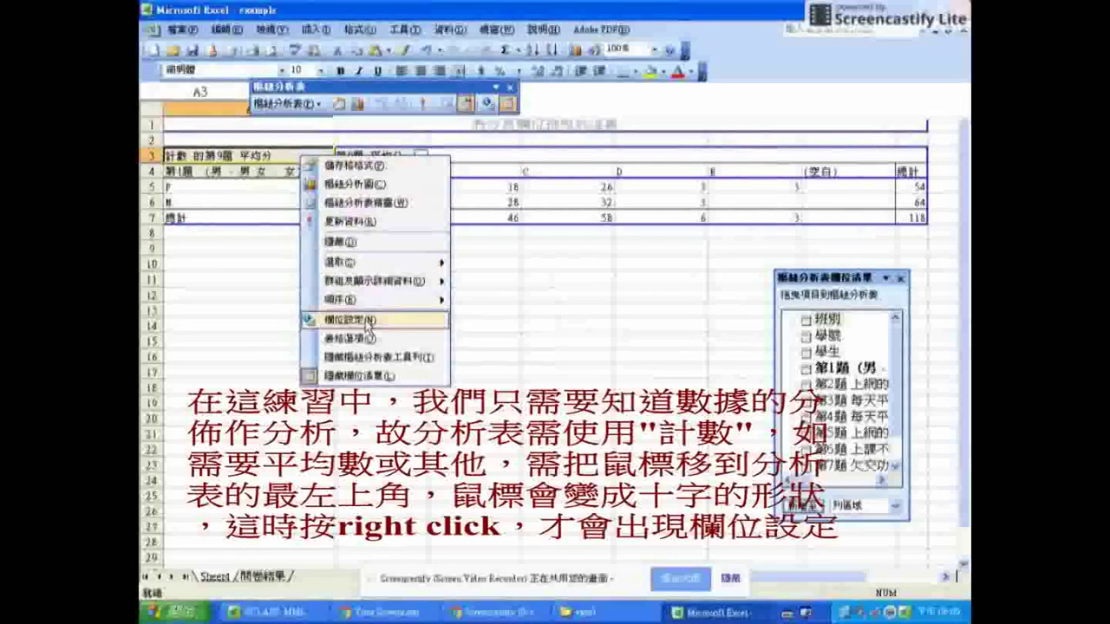
left_click(368, 321)
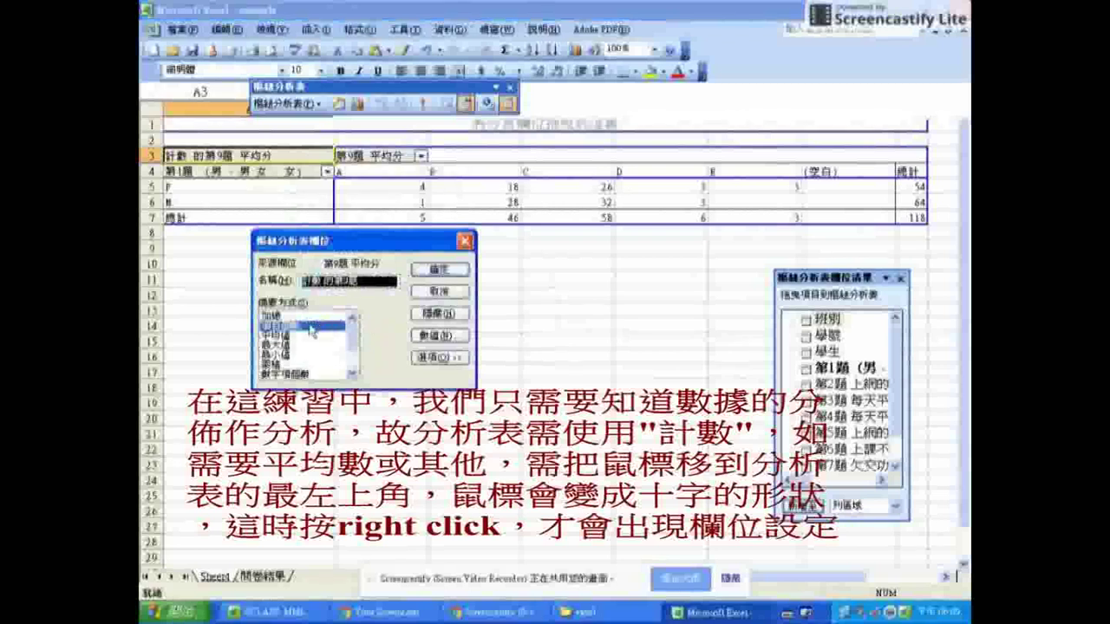
left_click(440, 276)
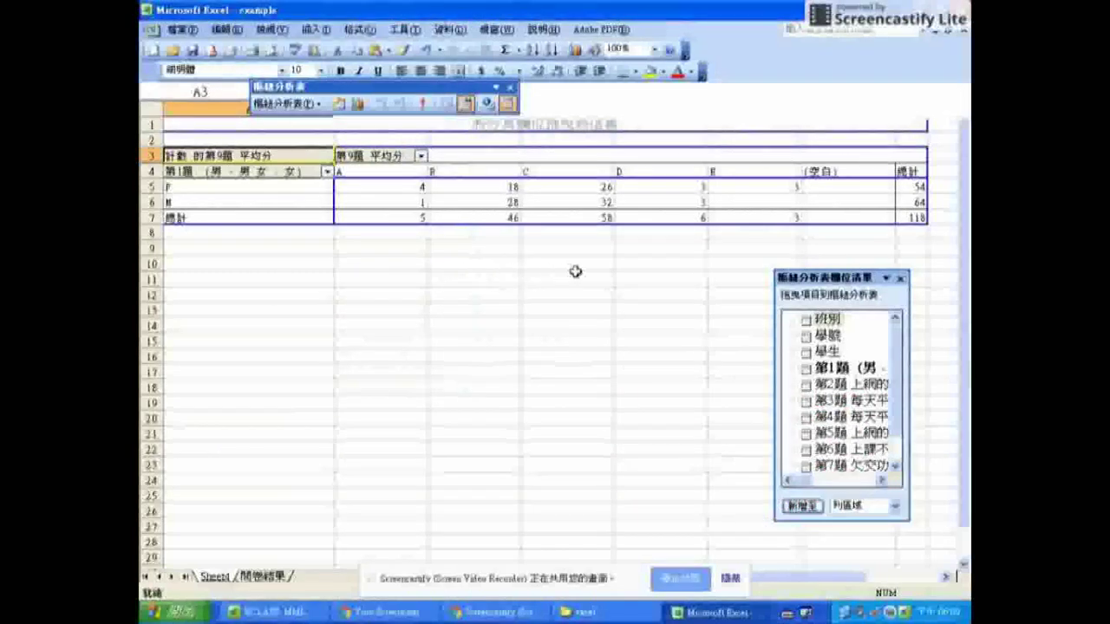
Resize pivot columns B through H to a uniform width of 7.14, then click cell H7
left_click(644, 234)
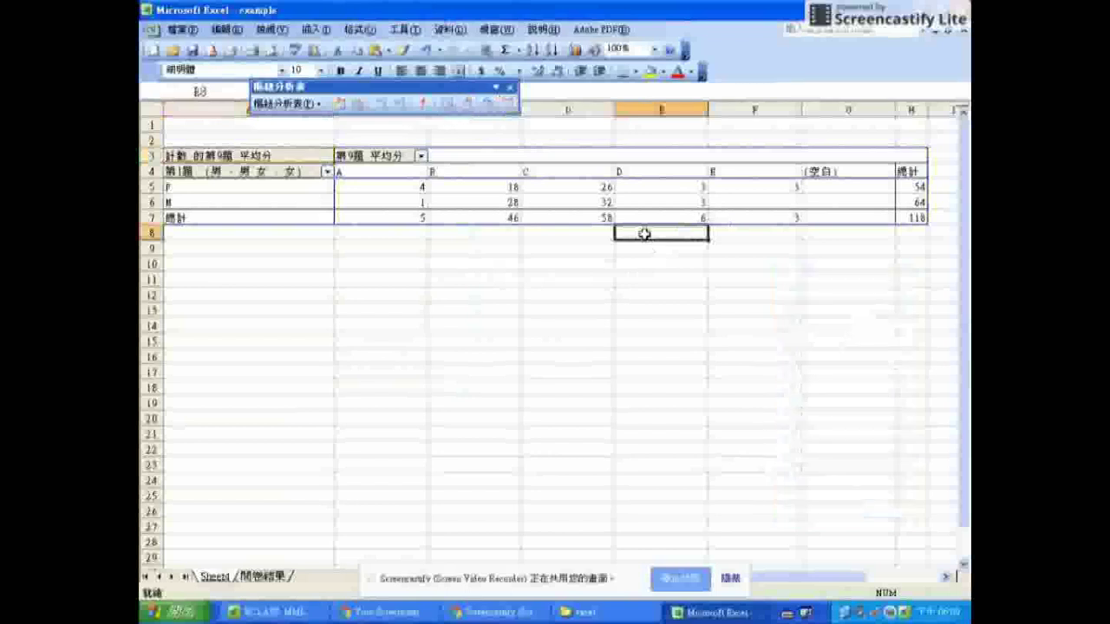
mouse_move(907, 116)
left_mouse_down()
mouse_move(774, 92)
mouse_move(405, 86)
left_mouse_up()
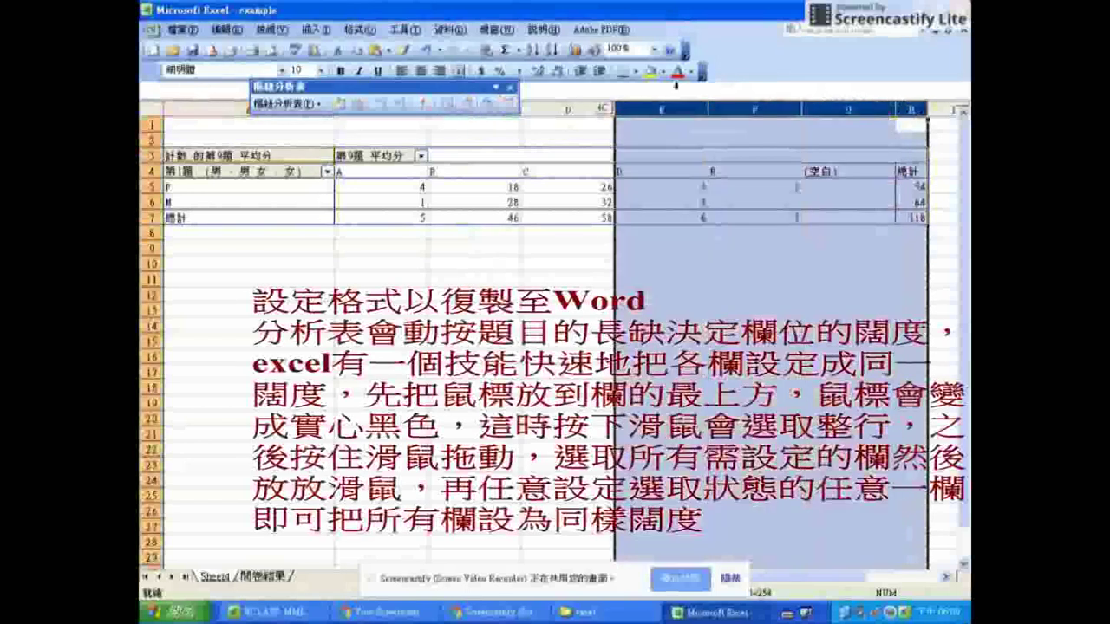
left_click_drag(328, 108, 335, 108)
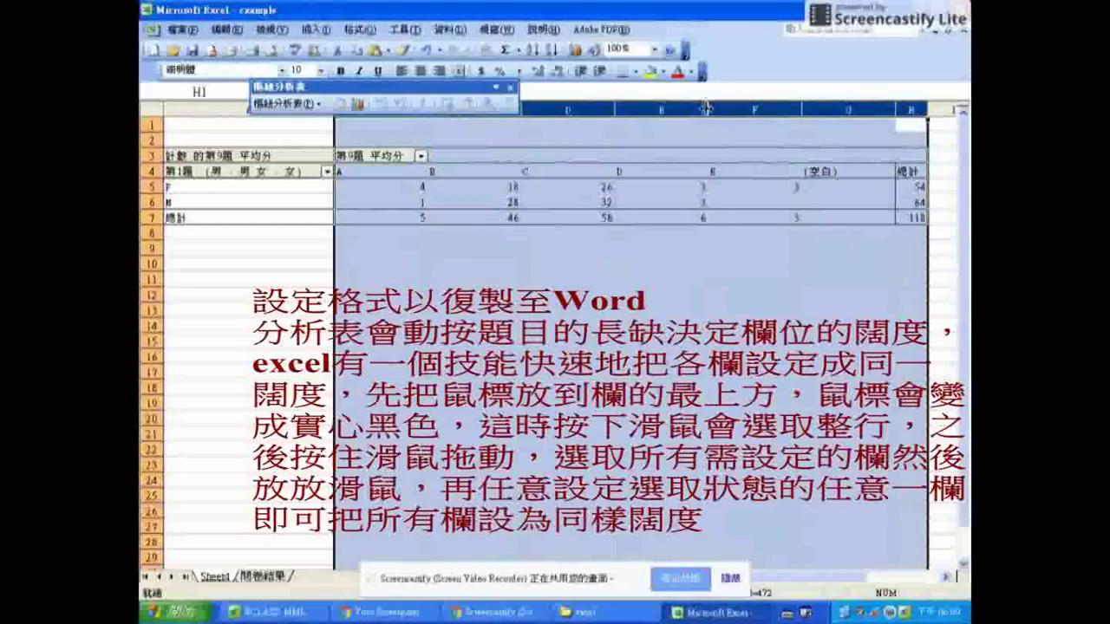
left_click_drag(707, 107, 657, 102)
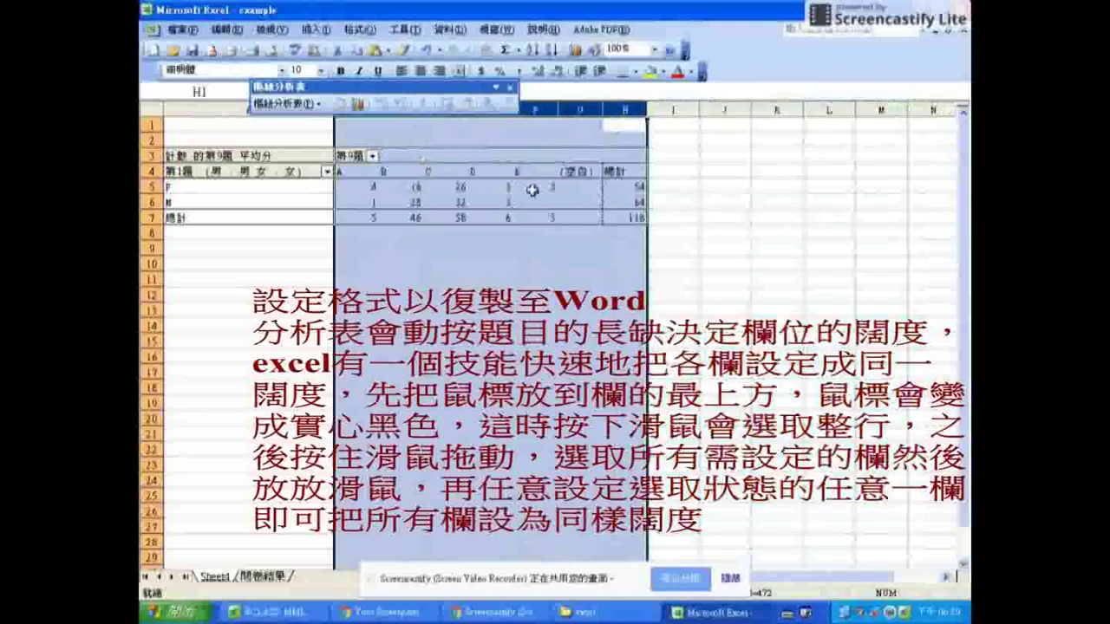
left_click(616, 220)
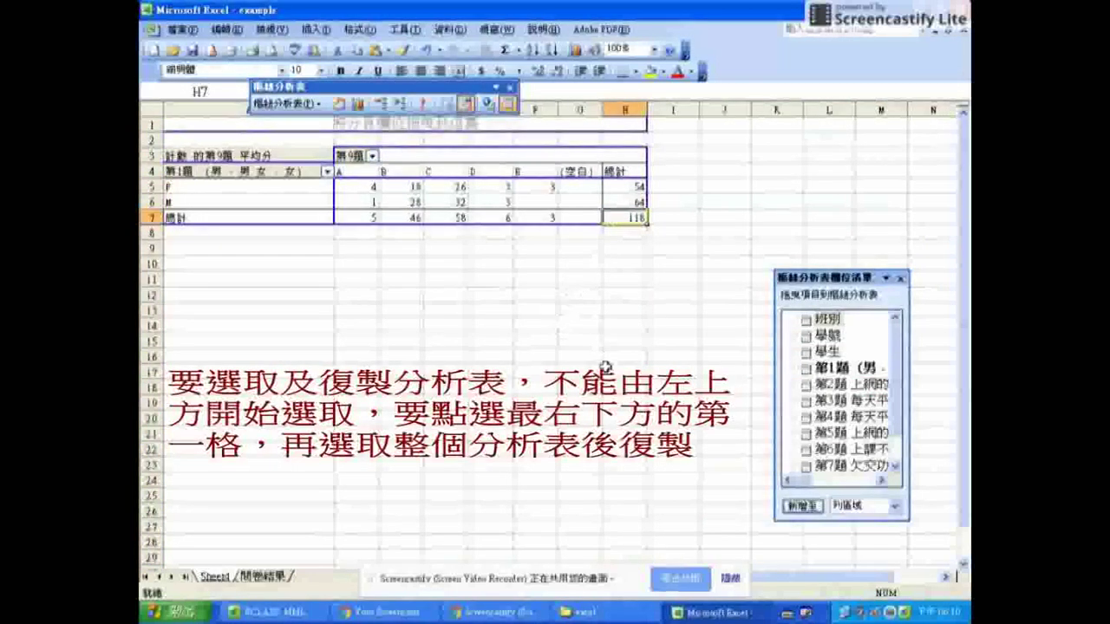
Switch from Excel to the Screencastify recorder on the taskbar
left_click(504, 617)
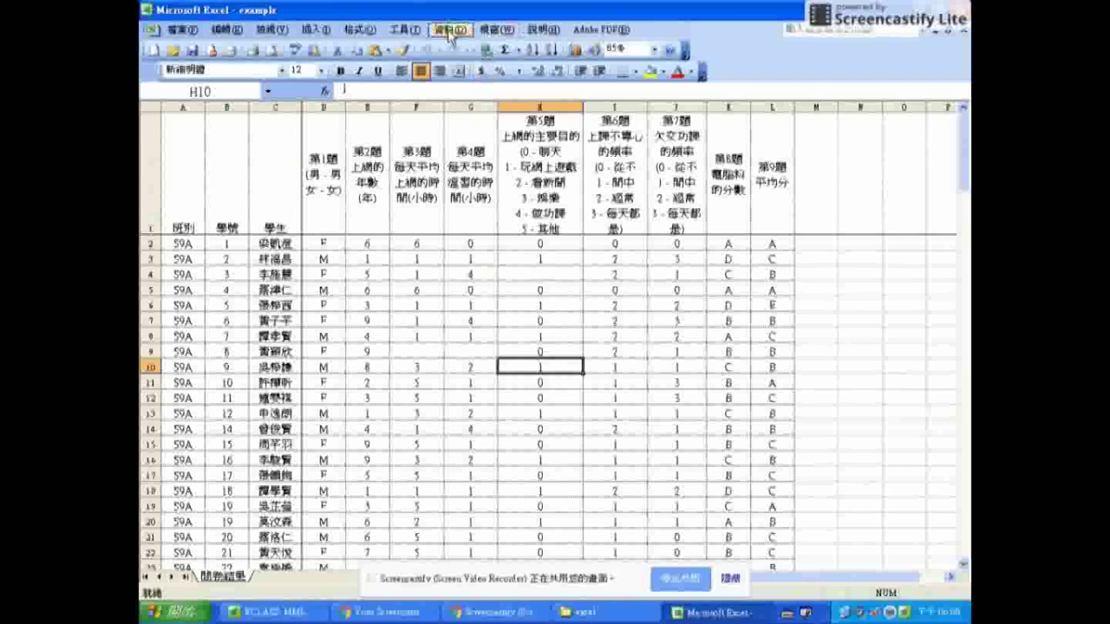
Restart the PivotTable wizard on range $A$1:$L$122 for a new worksheet and reach Layout
left_click(449, 32)
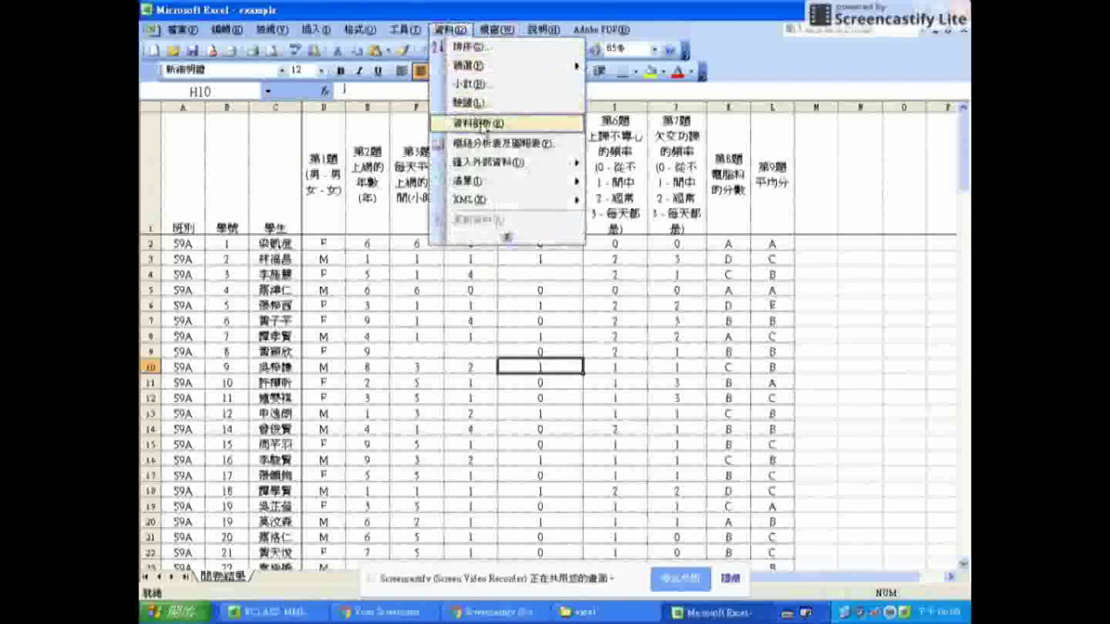
left_click(484, 145)
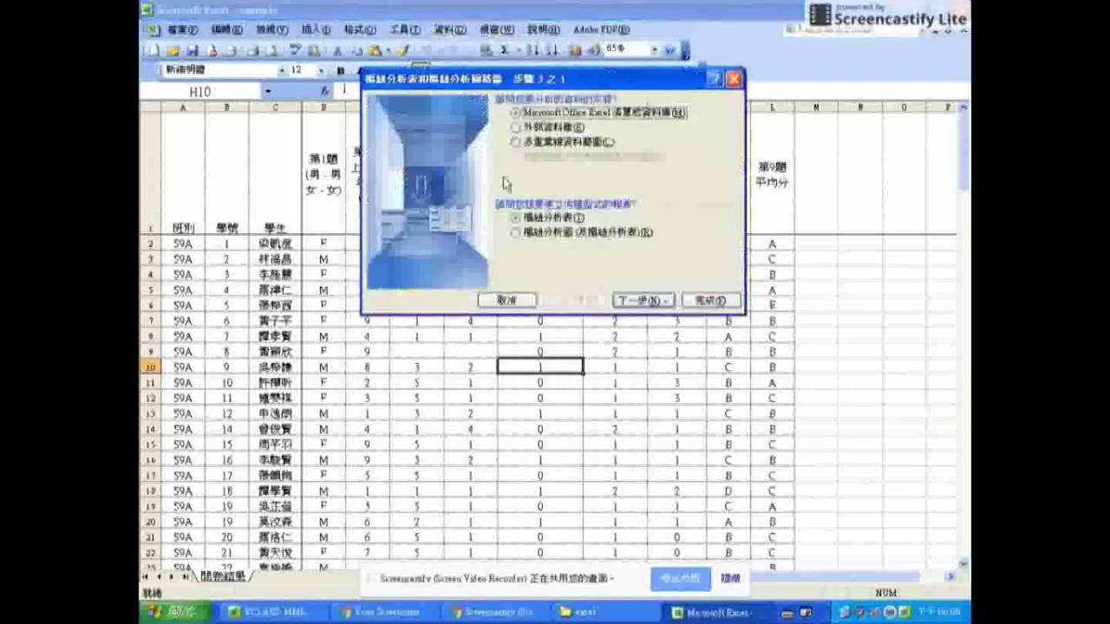
left_click(626, 303)
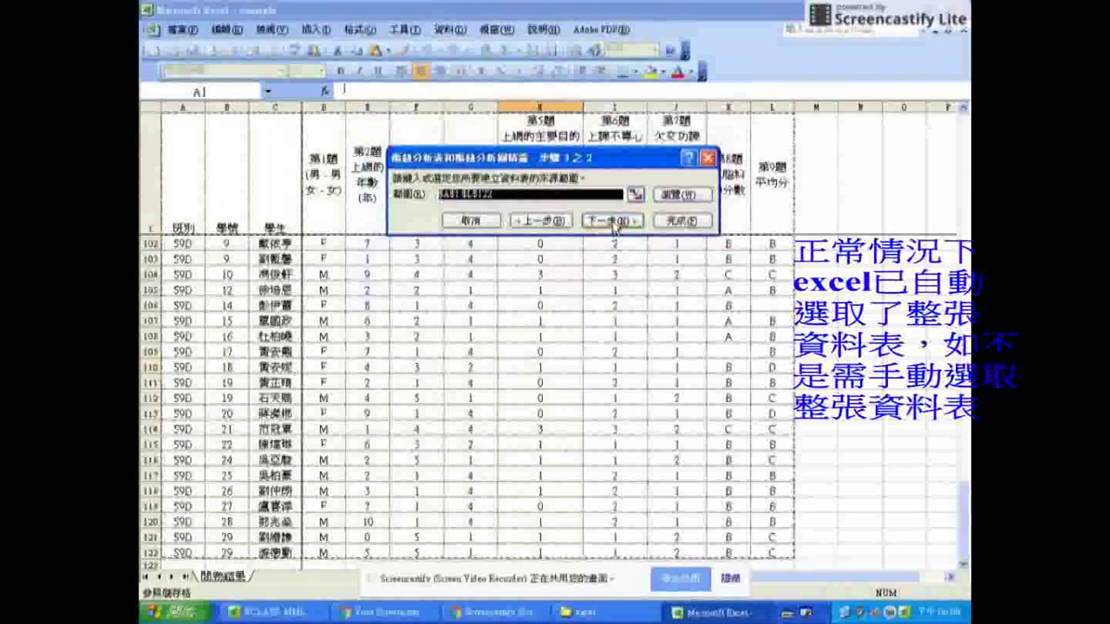
left_click(612, 222)
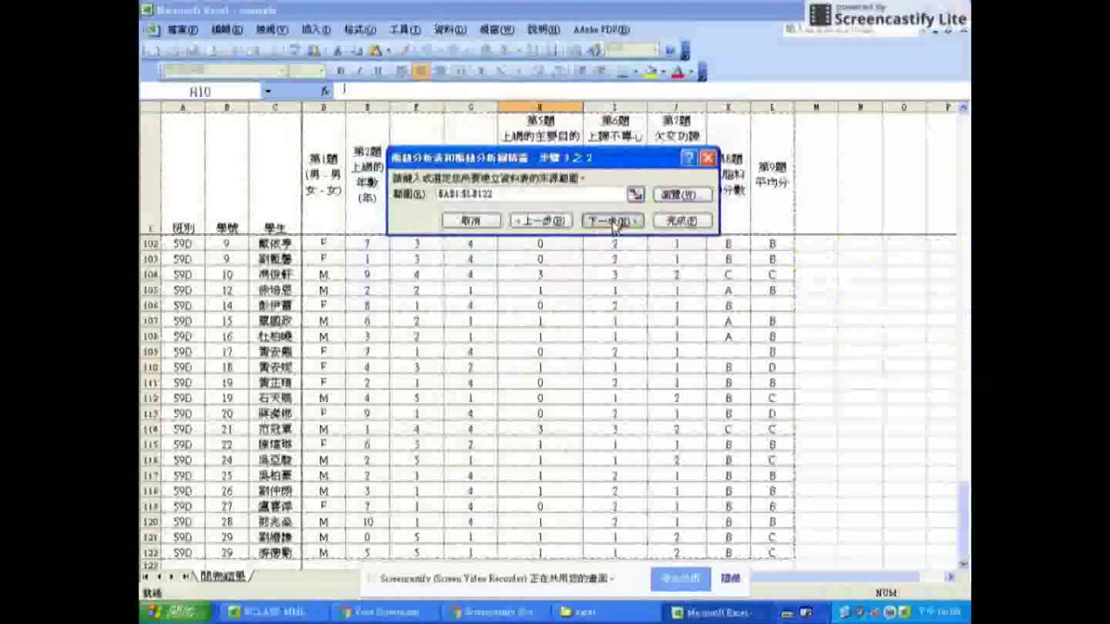
left_click(613, 222)
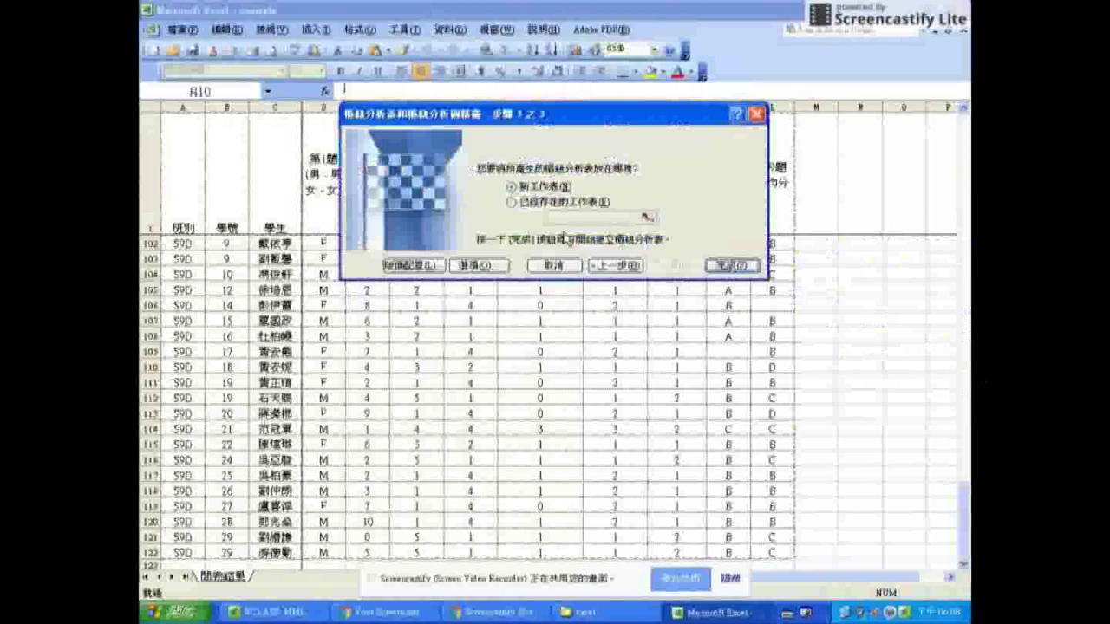
left_click(429, 265)
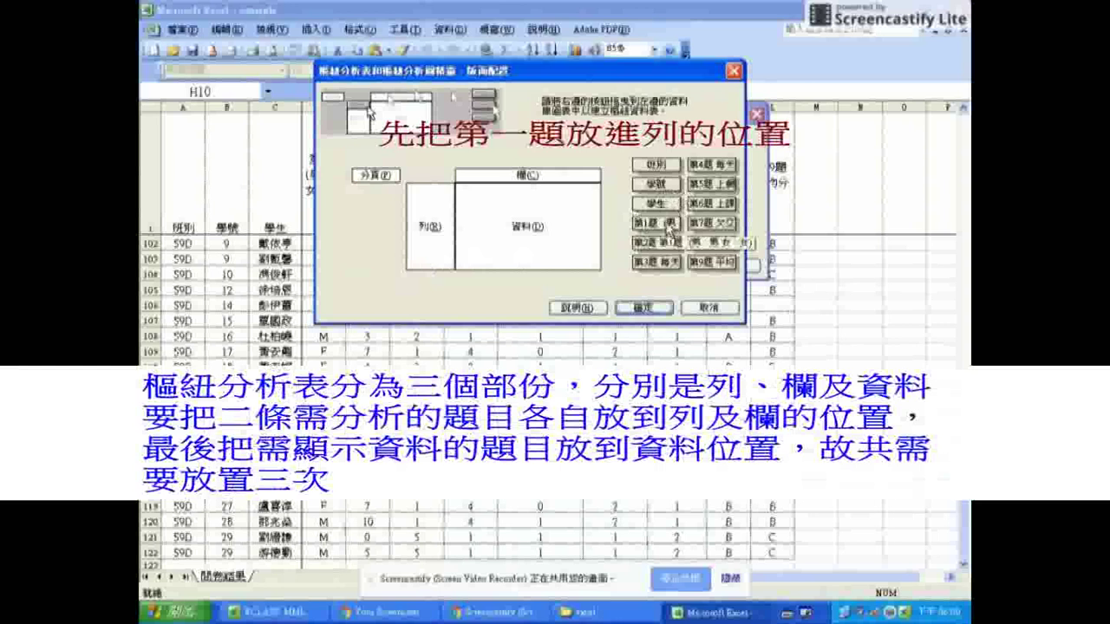
Arrange 第1題 as rows, 第9題 as columns and count of 第9題 as data, then confirm
left_click_drag(669, 227, 424, 219)
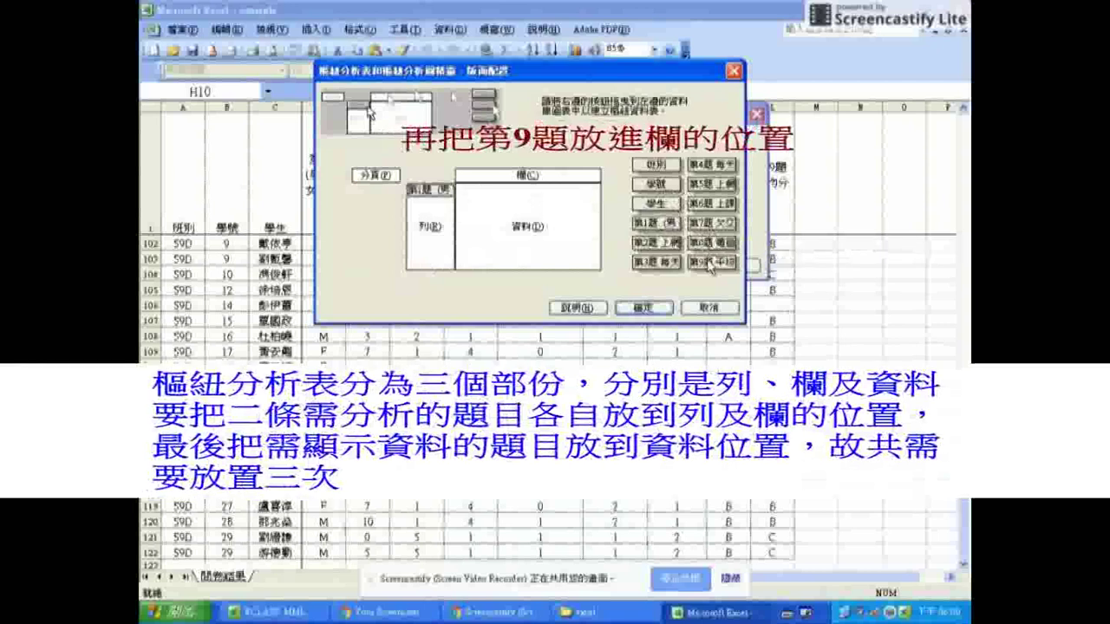
left_click_drag(709, 263, 559, 183)
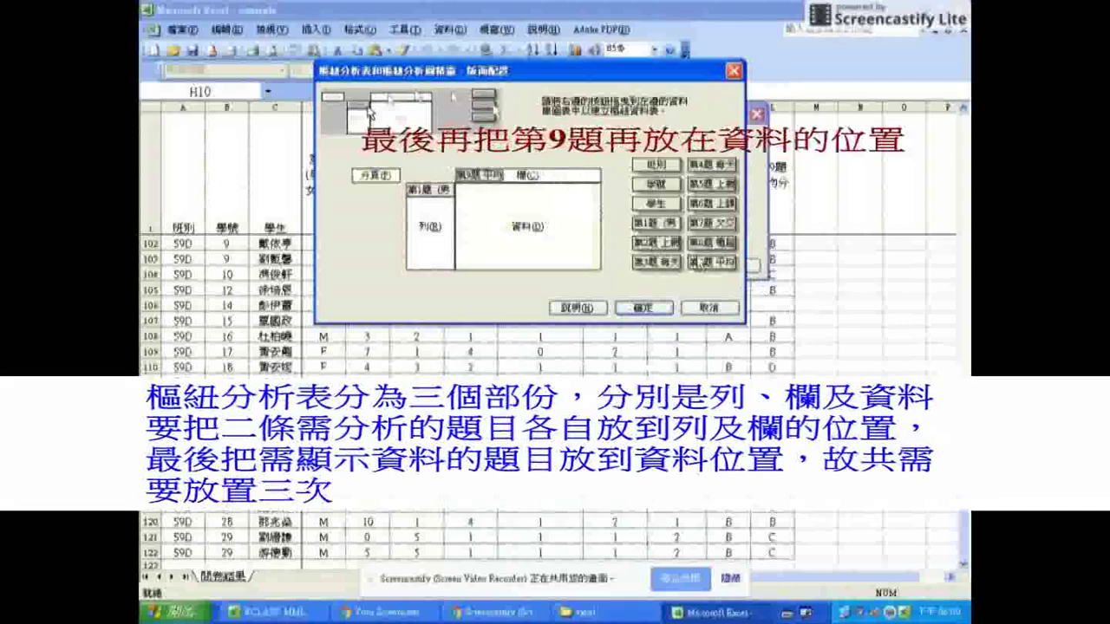
left_click_drag(712, 268, 541, 230)
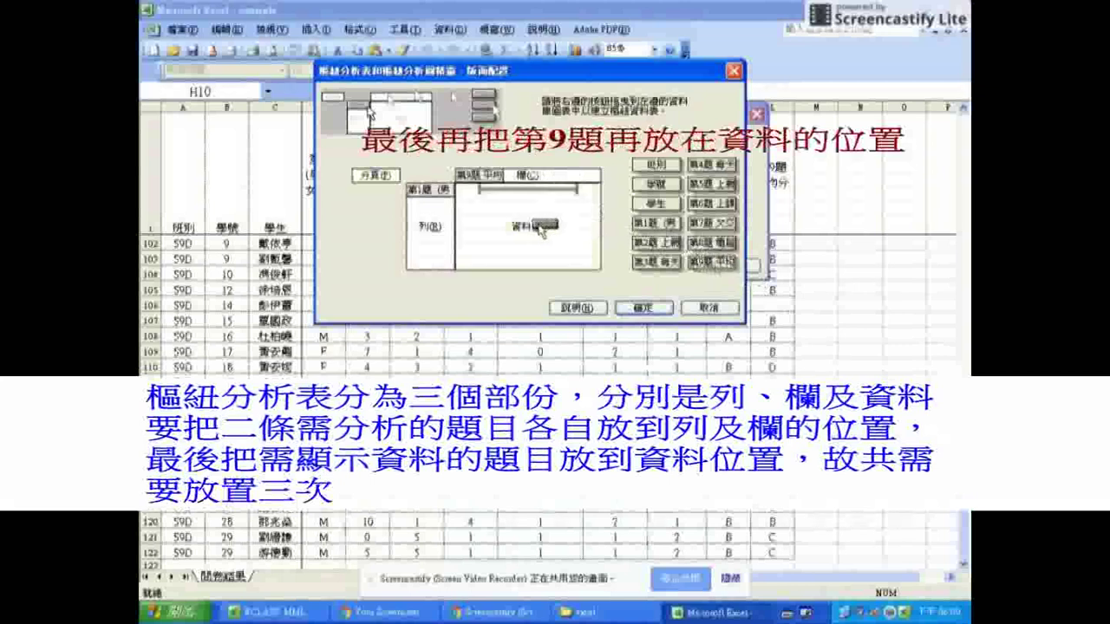
left_click_drag(541, 230, 541, 231)
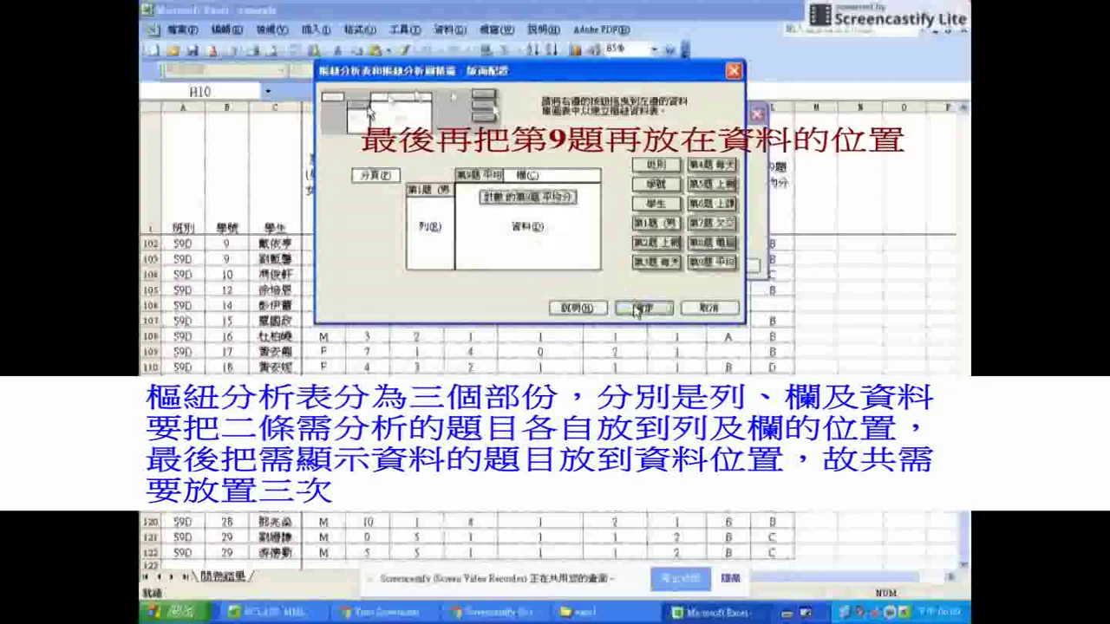
left_click(638, 309)
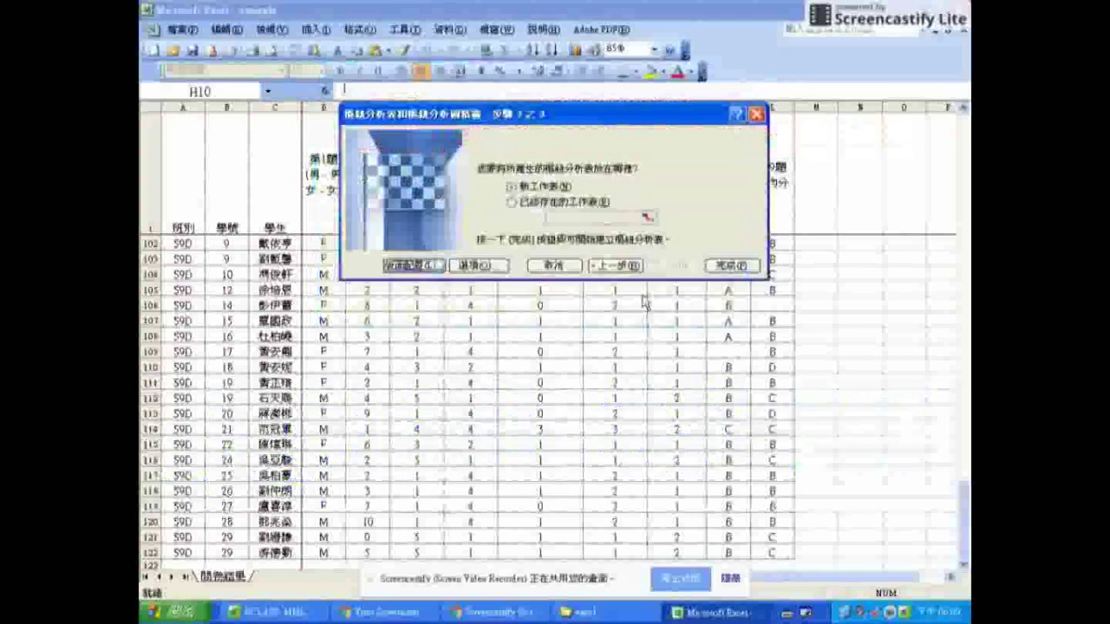
Finish the second pivot on a new sheet, keep Count for 第9題, and click outside the table
left_click(720, 265)
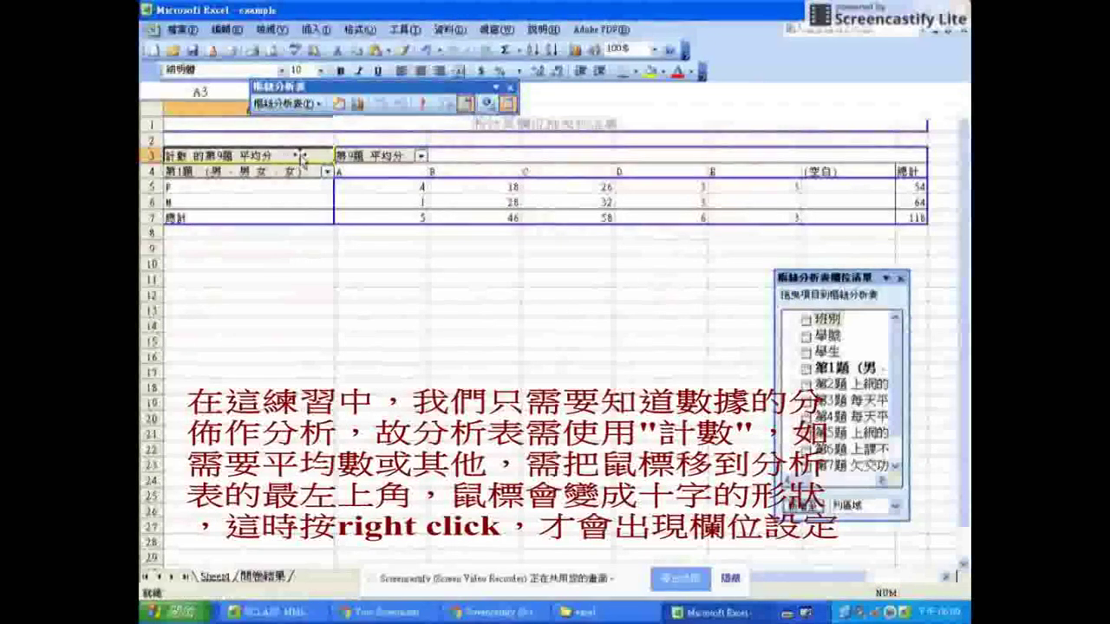
right_click(303, 158)
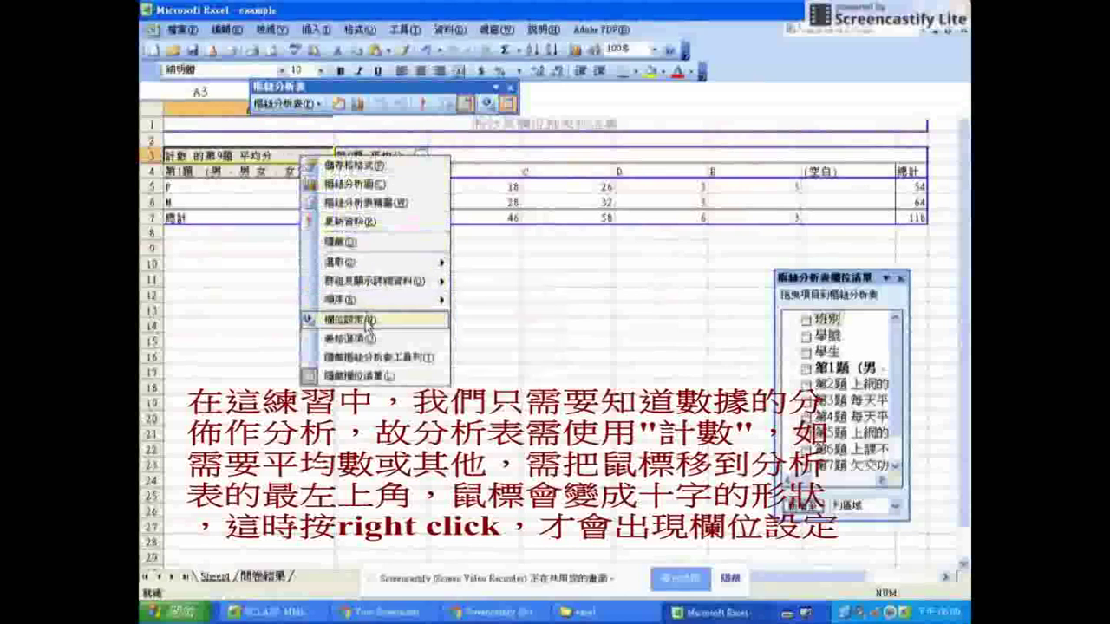
left_click(367, 320)
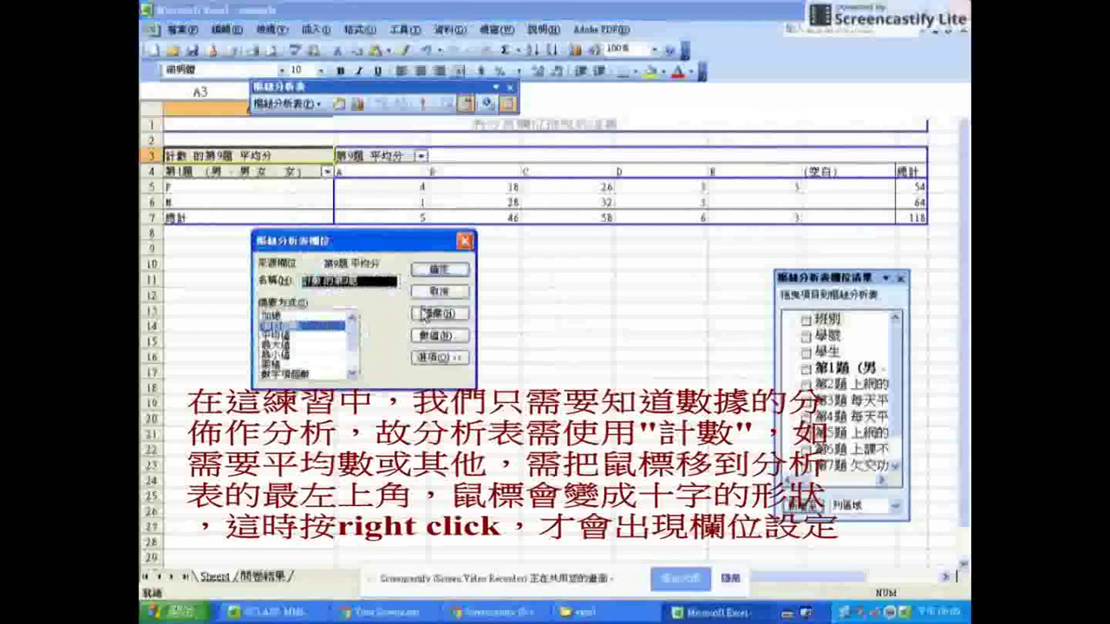
left_click(439, 276)
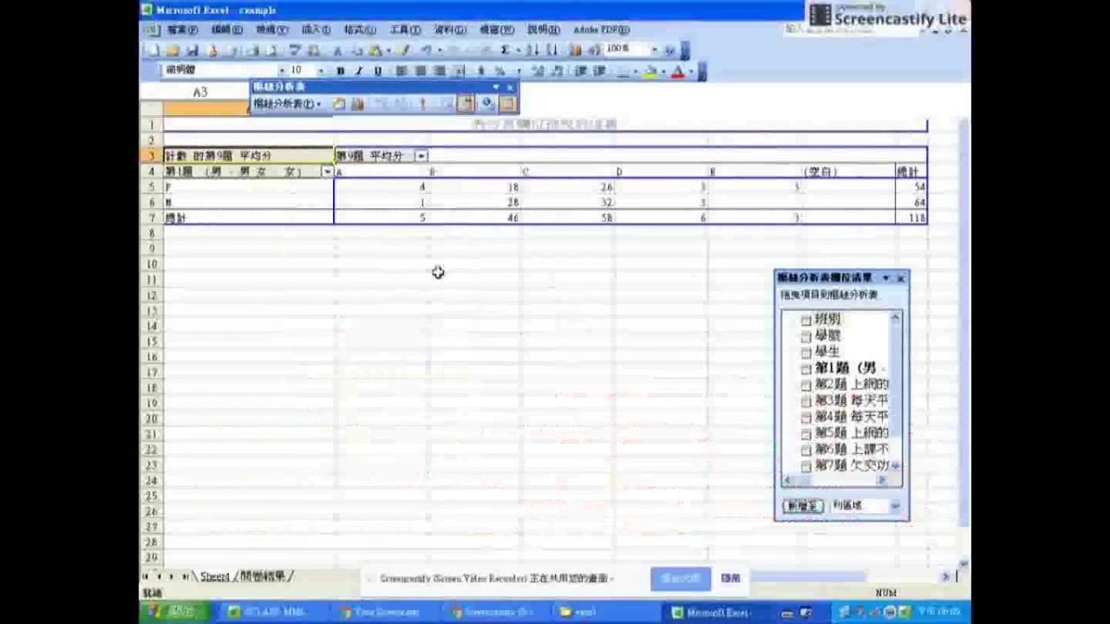
left_click(646, 234)
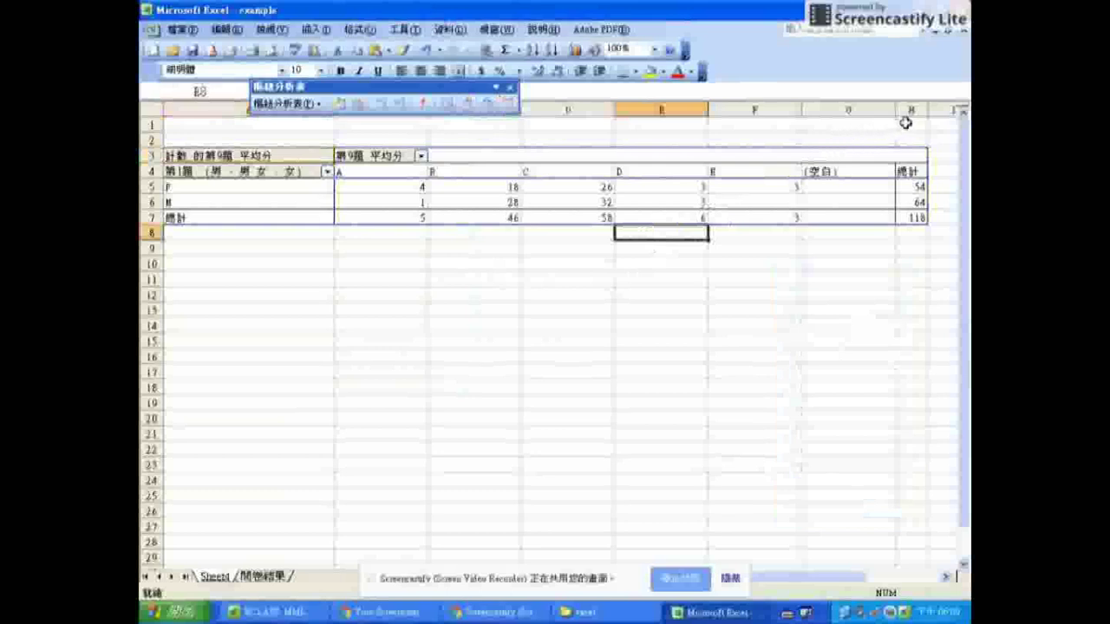
Narrow pivot columns B through H to one uniform width of 7.29
mouse_move(906, 109)
left_mouse_down()
mouse_move(433, 86)
mouse_move(408, 108)
left_mouse_up()
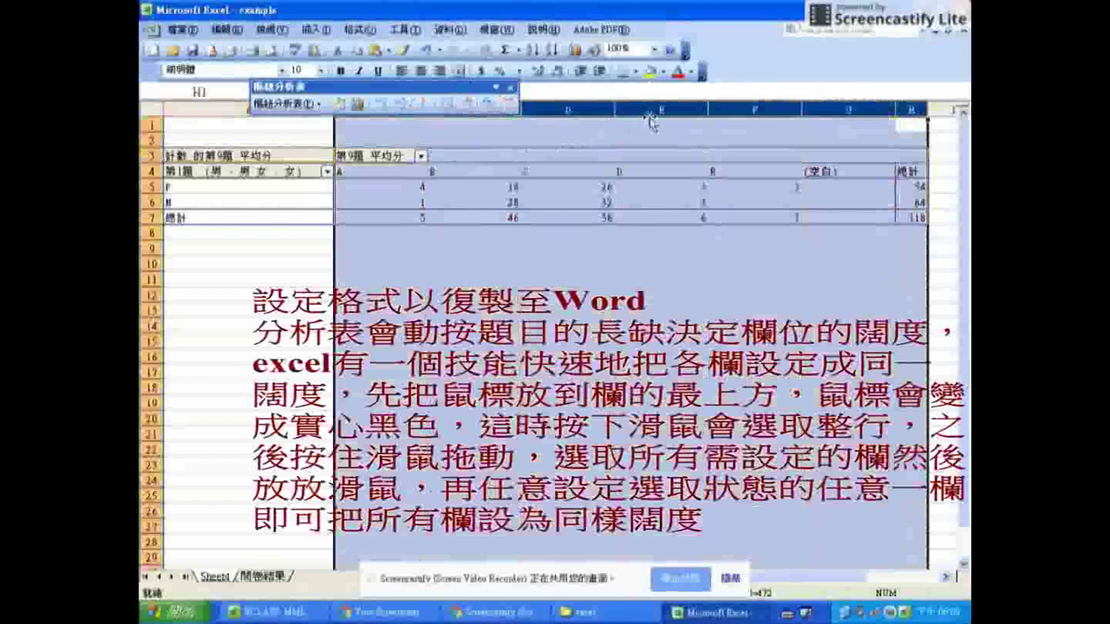
left_click_drag(707, 107, 657, 102)
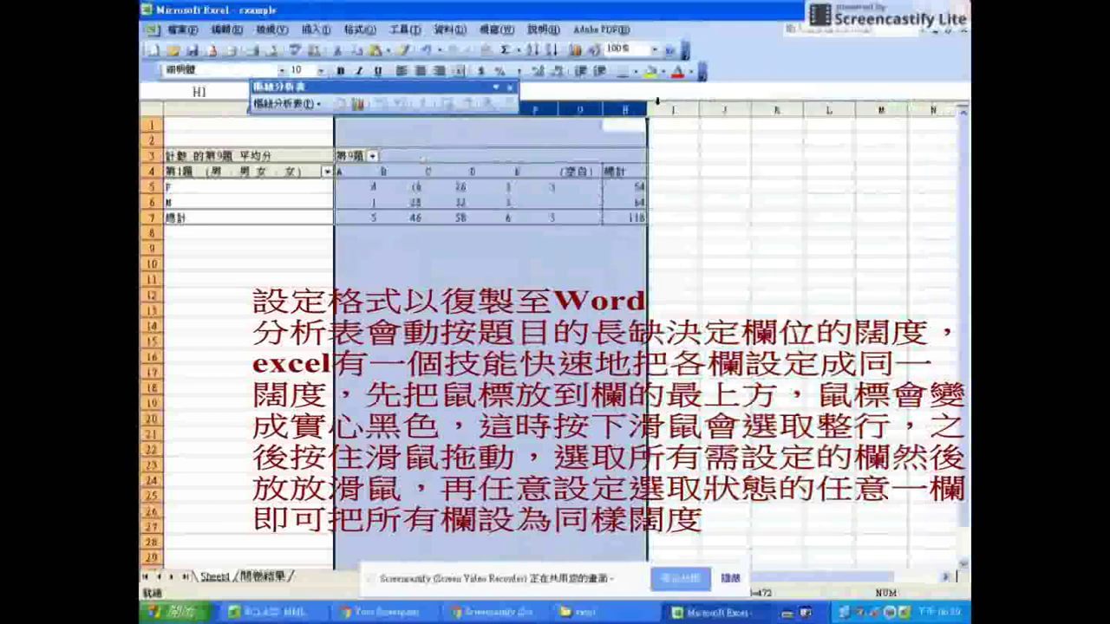
Select grand total cell H7 as the starting corner of the pivot table selection
left_click(615, 219)
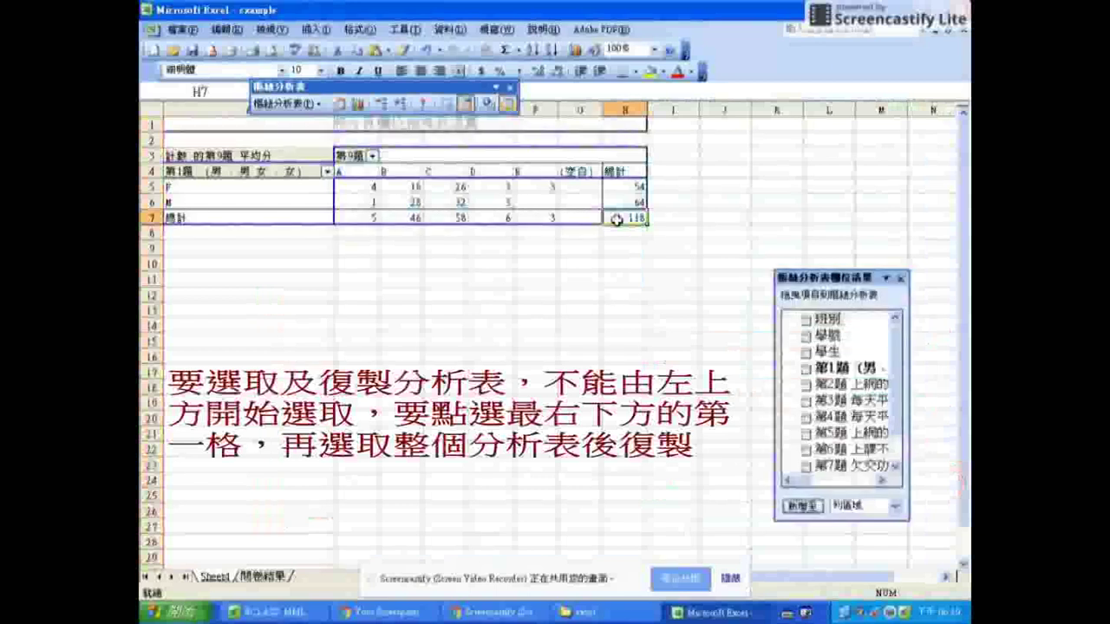